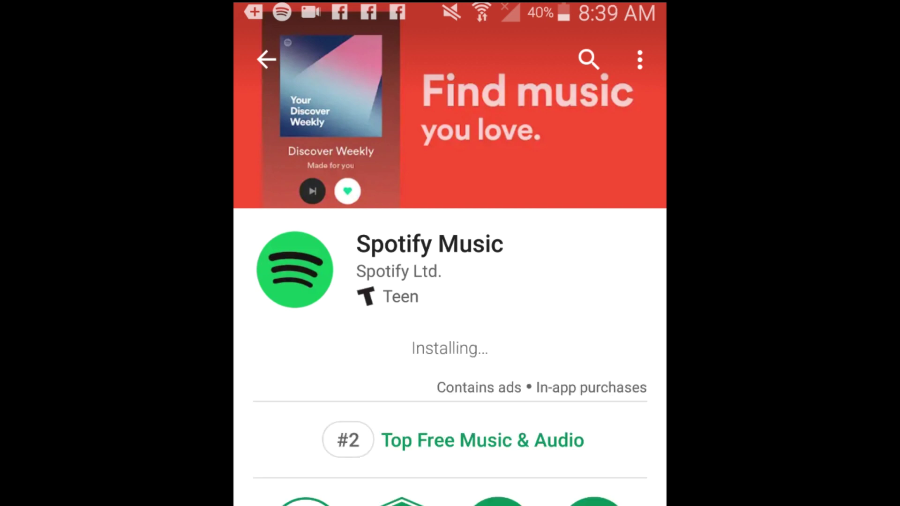
Step: Go to the home screen and open the Clock app's alarm list
key("Home")
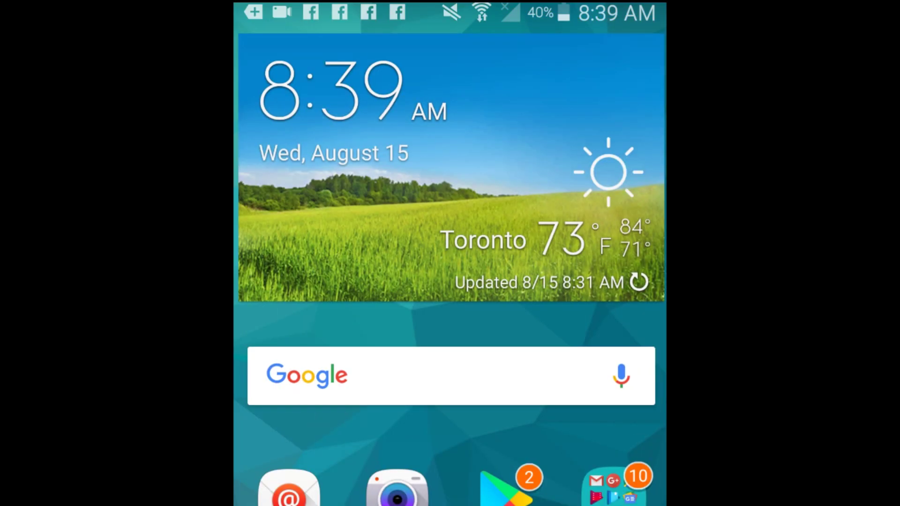
left_click_drag(598, 281, 302, 281)
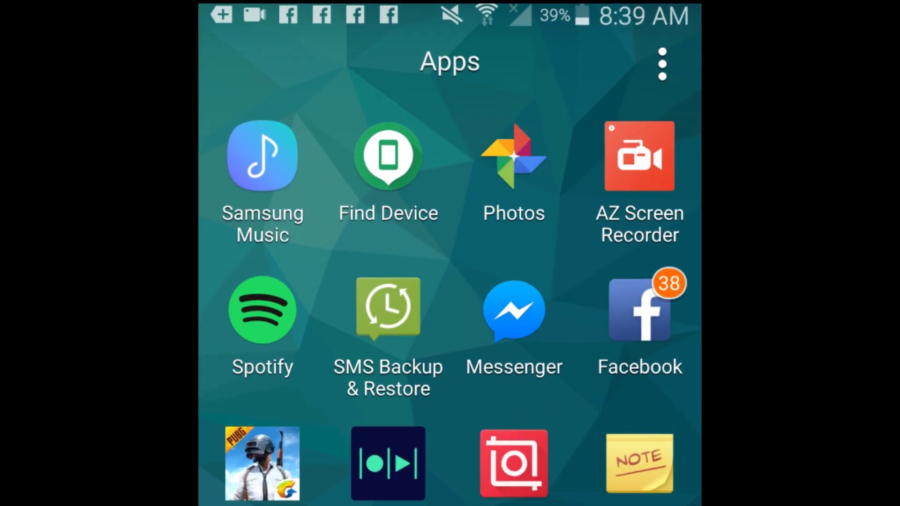
left_click(291, 501)
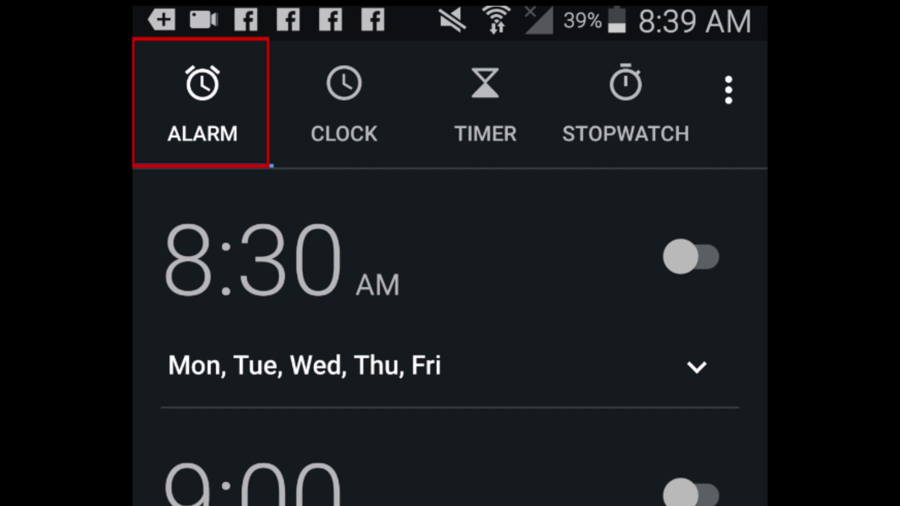
left_click(202, 122)
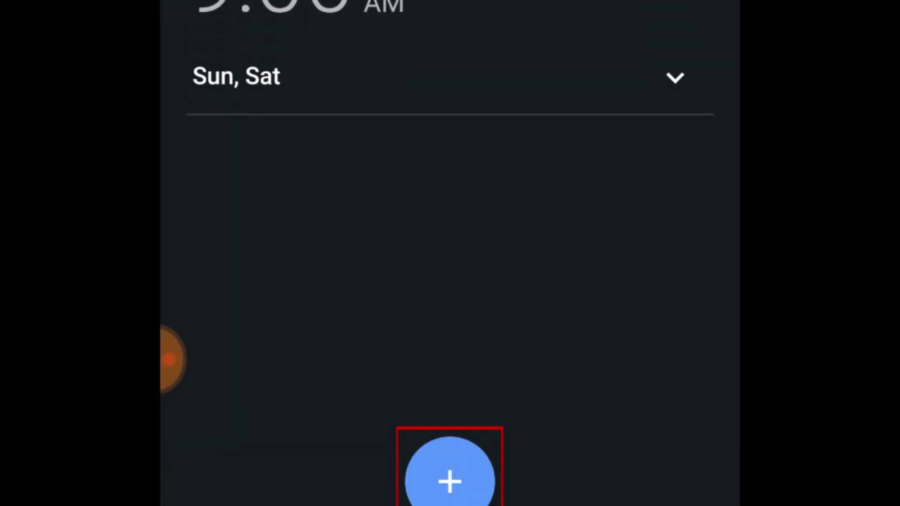
Step: Add a new 8:30 AM alarm and expand its options
left_click(463, 444)
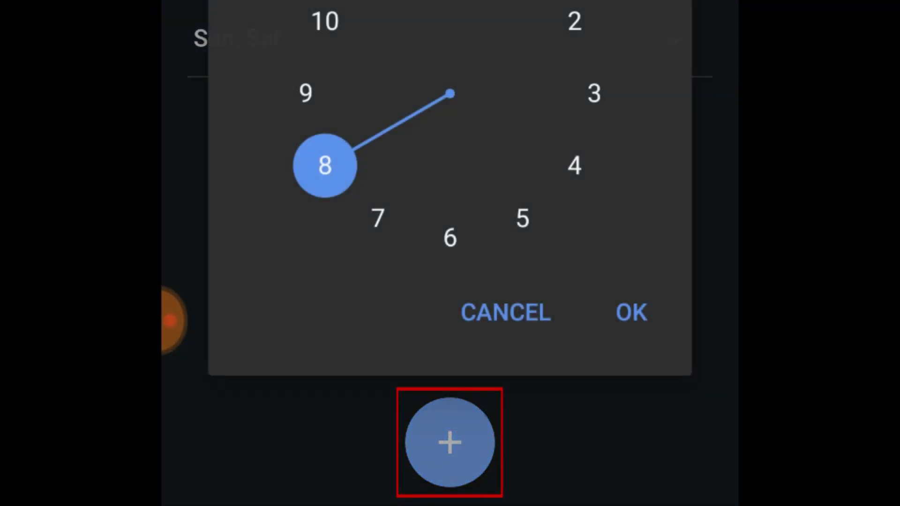
left_click(357, 359)
left_click_drag(362, 368, 457, 427)
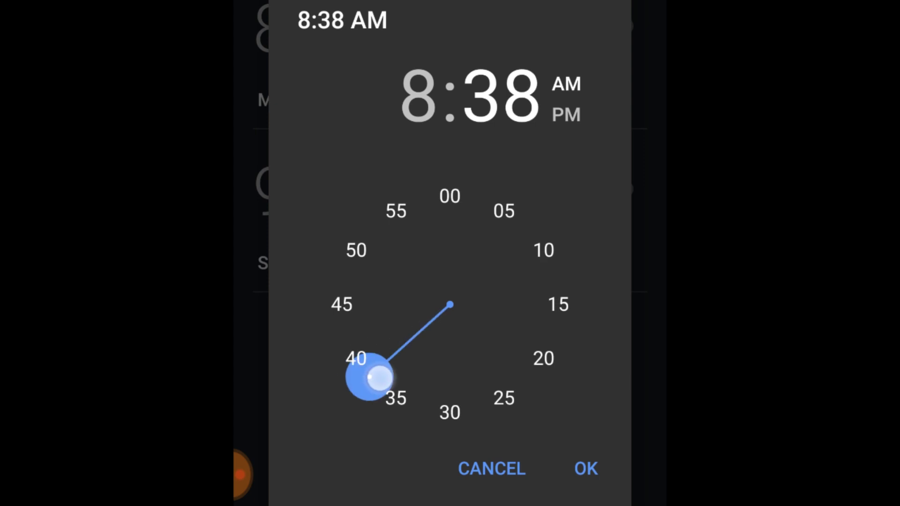
left_click(590, 473)
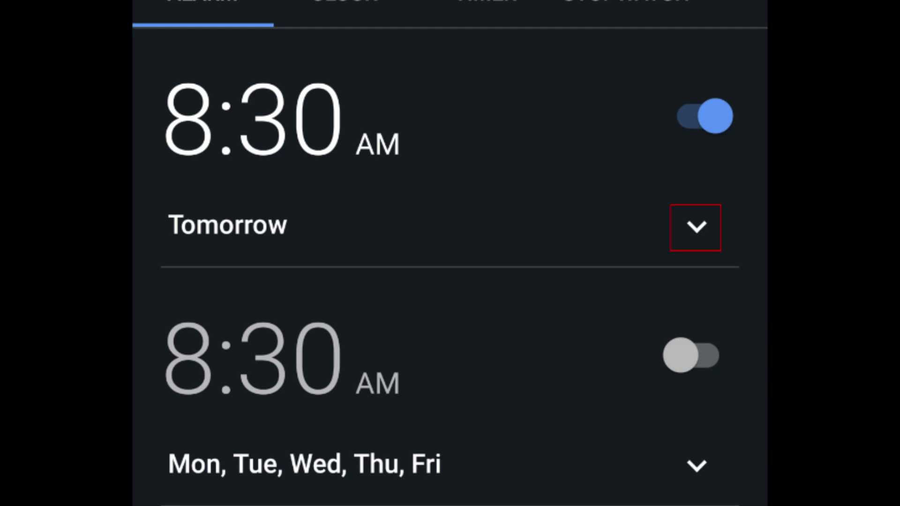
left_click(696, 227)
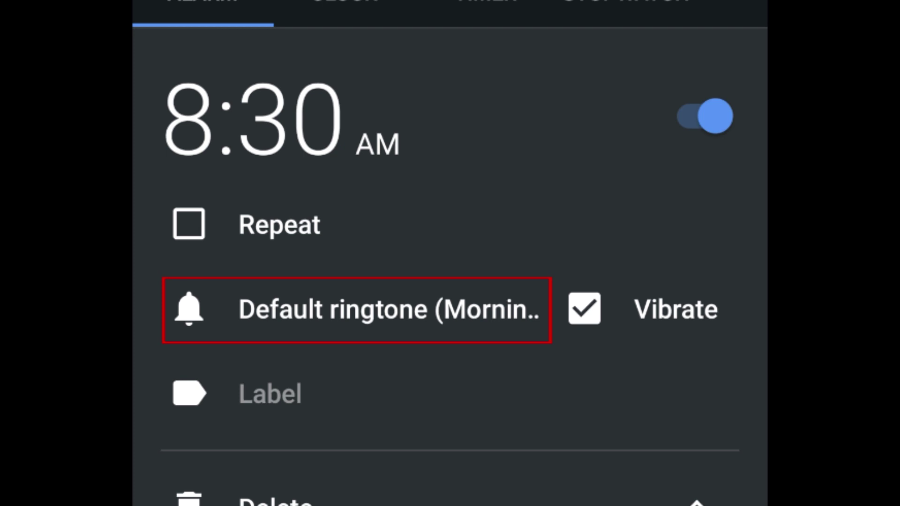
Step: Choose Spotify as the alarm sound source and approve connecting Clock with Spotify
left_click(368, 315)
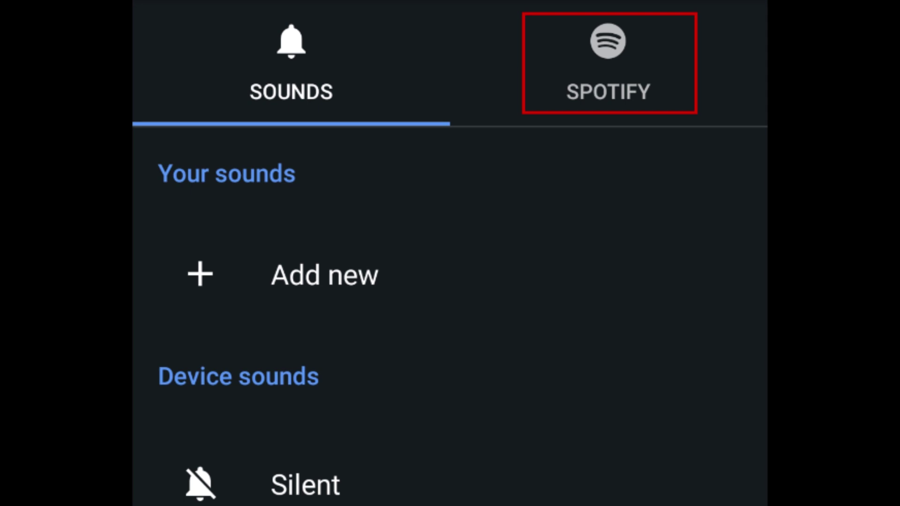
left_click(633, 68)
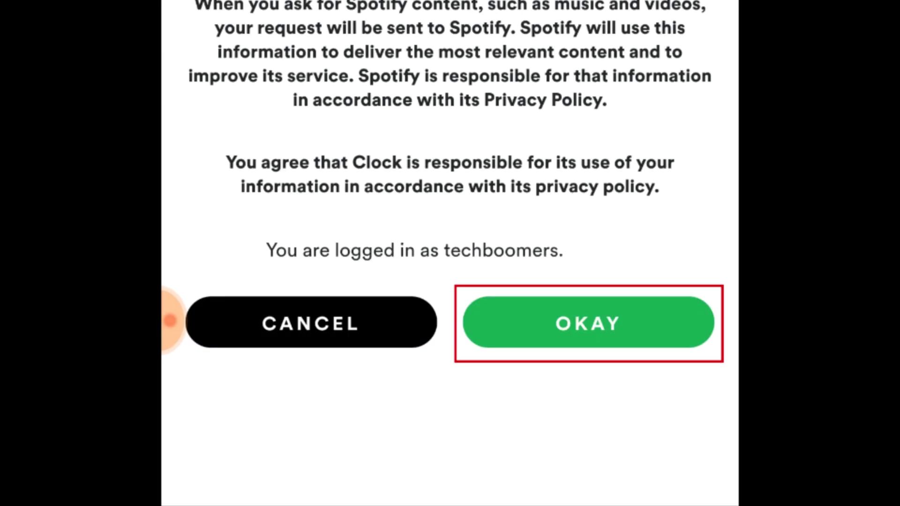
left_click(613, 323)
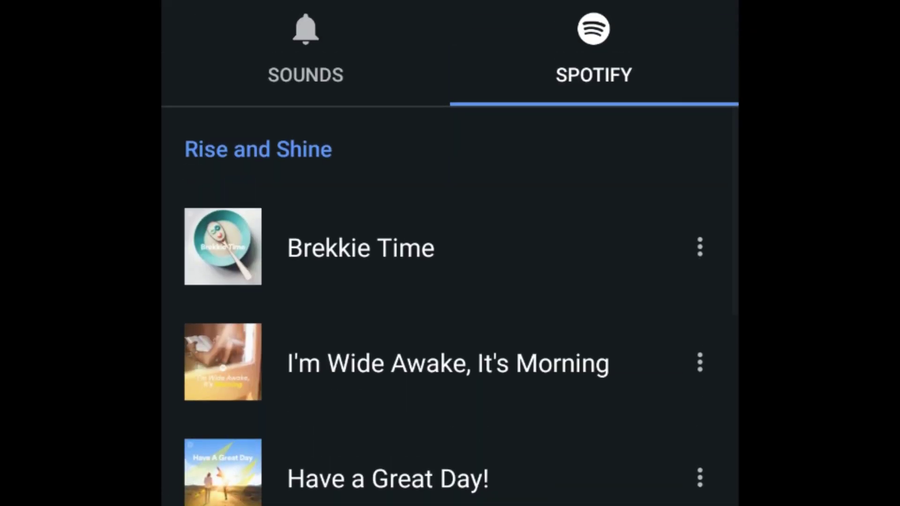
scroll(451, 317, "down", 3)
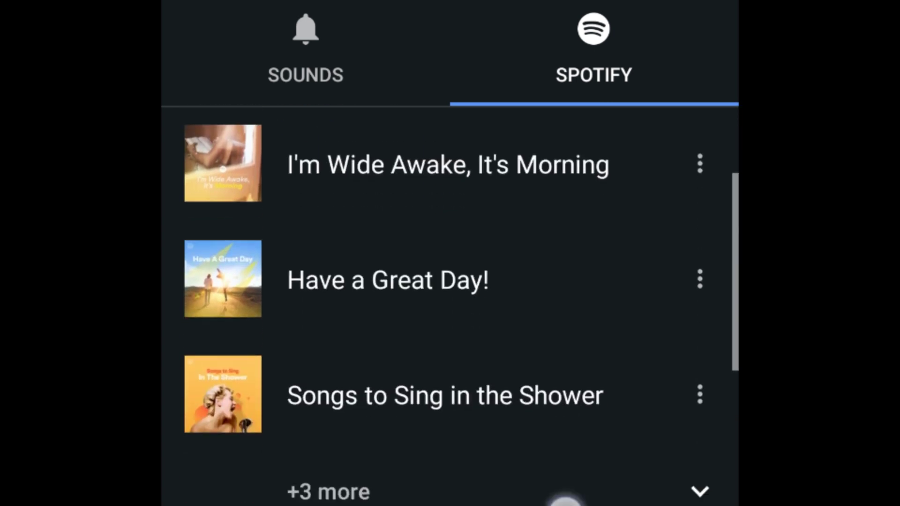
left_click_drag(563, 503, 623, 105)
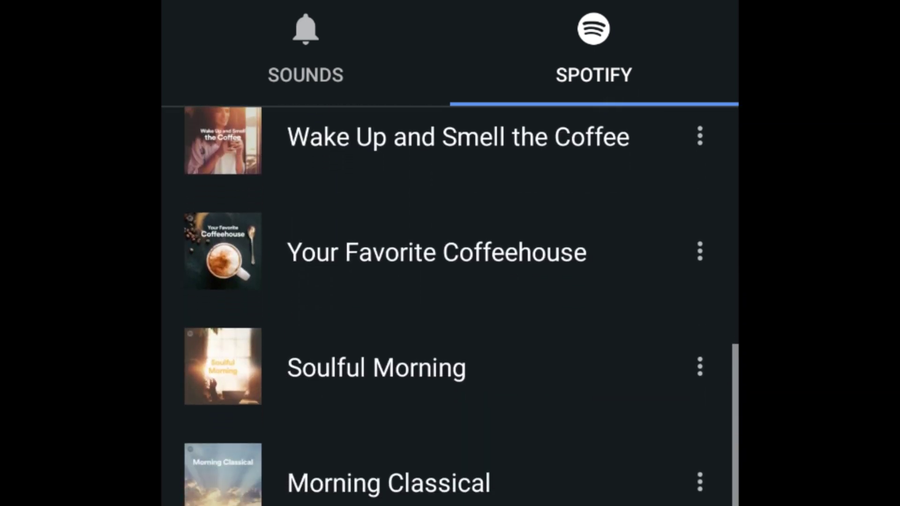
left_click_drag(579, 438, 615, 117)
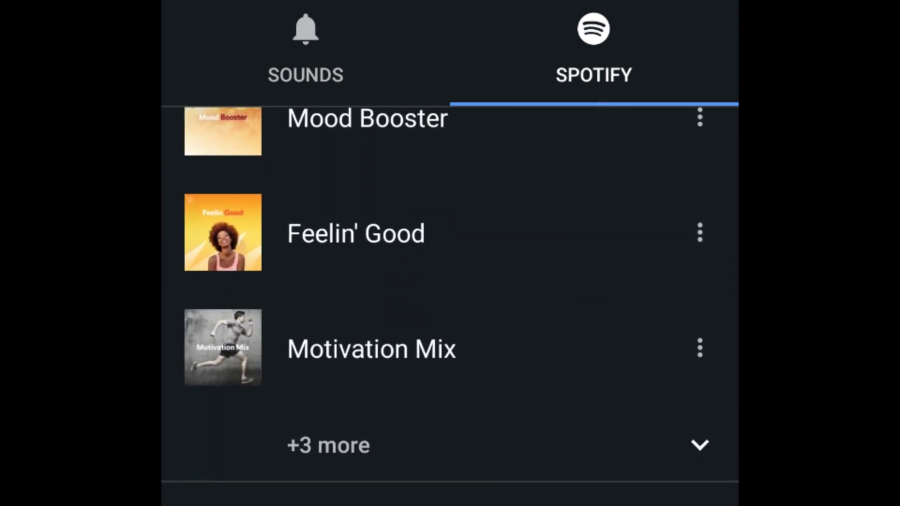
Step: Scroll through the Spotify wake-up playlists and start a Spotify music search
left_click_drag(563, 503, 611, 185)
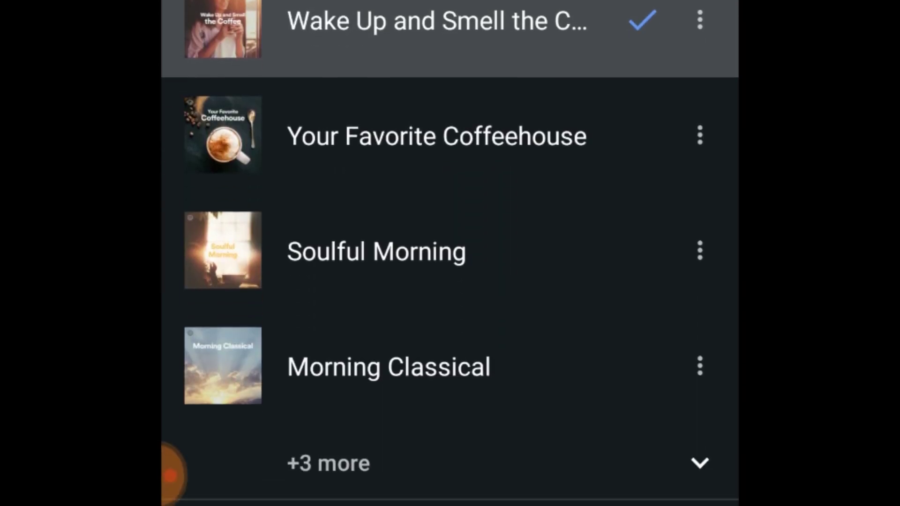
left_click_drag(171, 472, 171, 320)
left_click(673, 456)
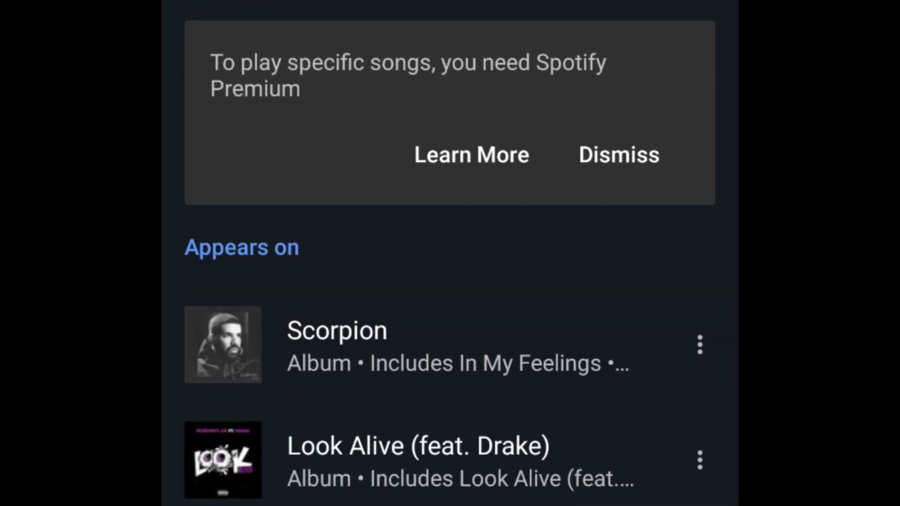
Step: Select Drake's Scorpion album from the search results and close the results
left_click(405, 347)
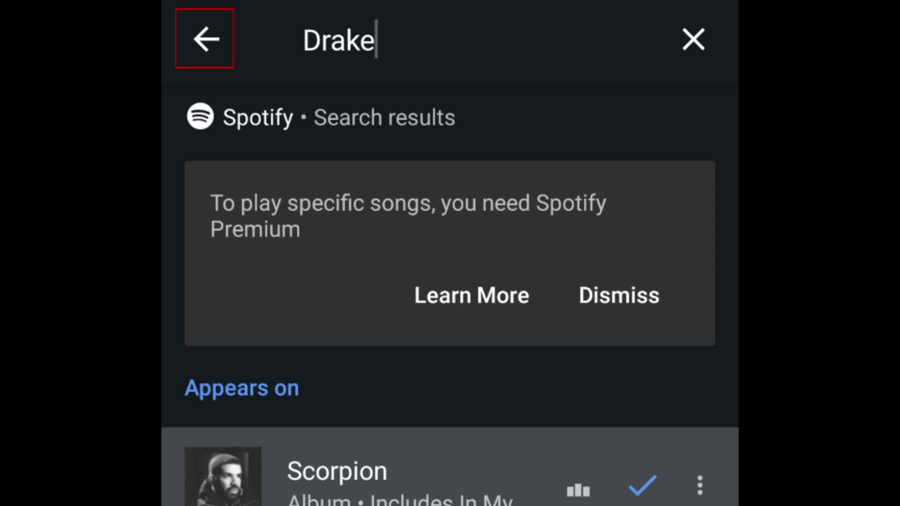
left_click(206, 40)
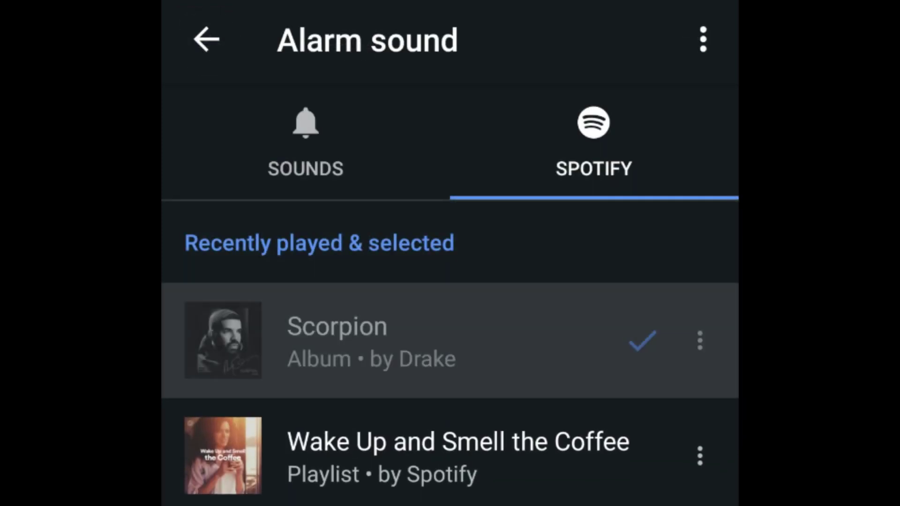
Step: Go back from the alarm sound screen to the 8:30 AM alarm's settings
left_click(223, 67)
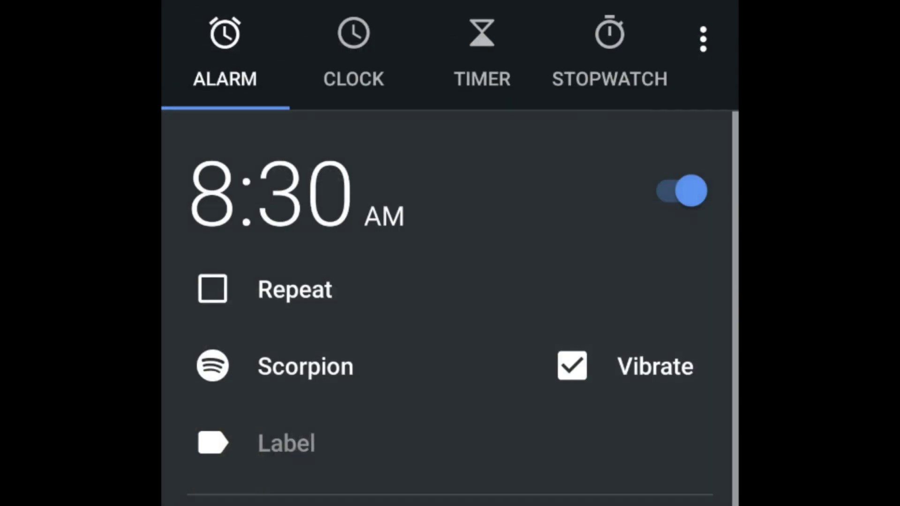